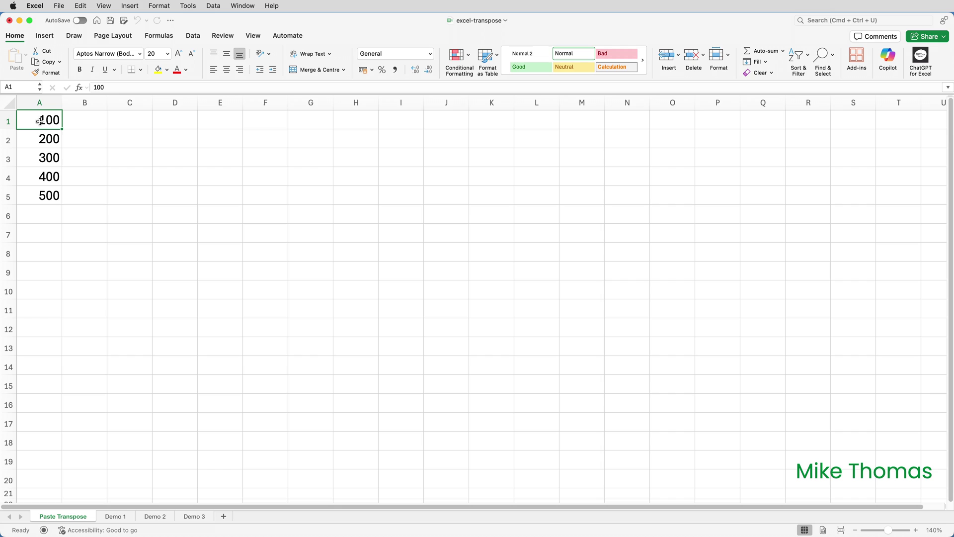
- Copy 100–500 from A1:A5 and paste them transposed across E1:I1
drag(40, 121, 40, 197)
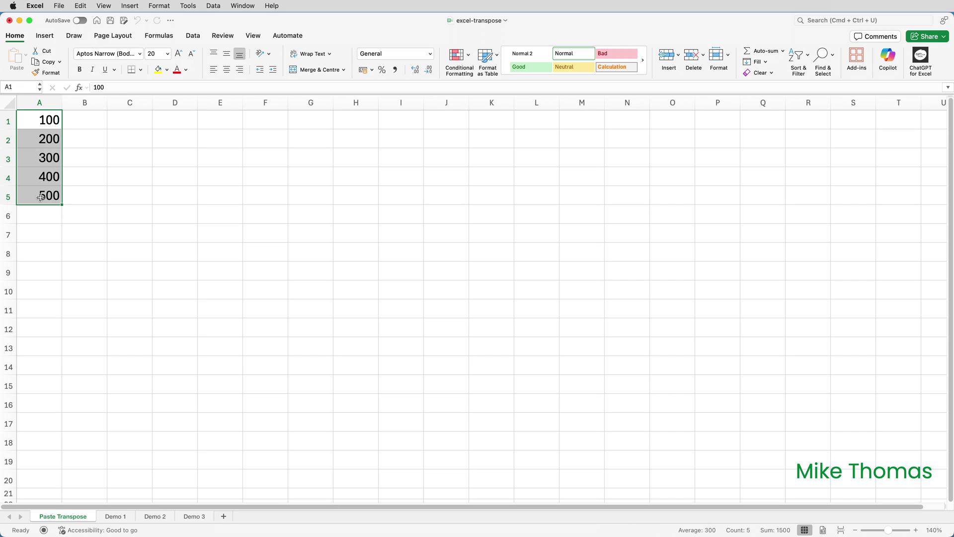
key(cmd+c)
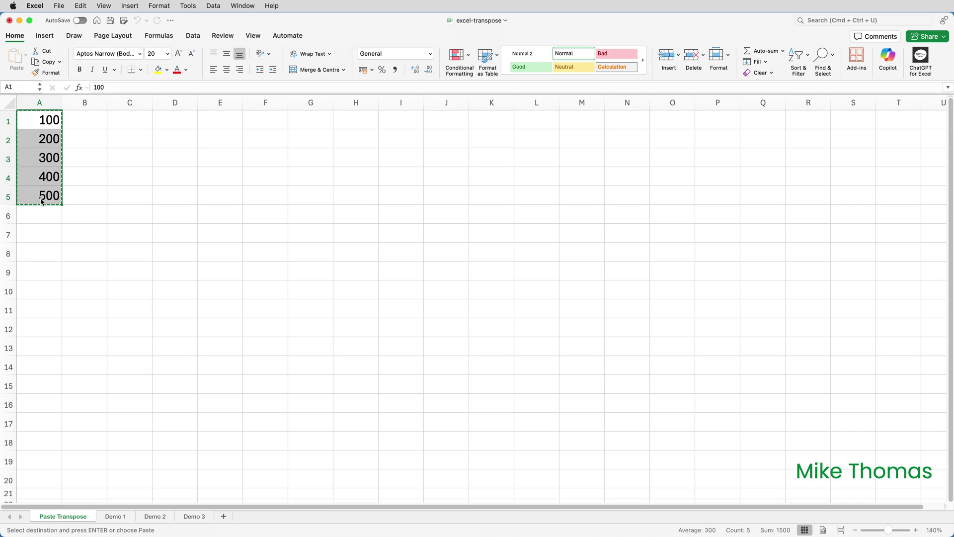
click(216, 116)
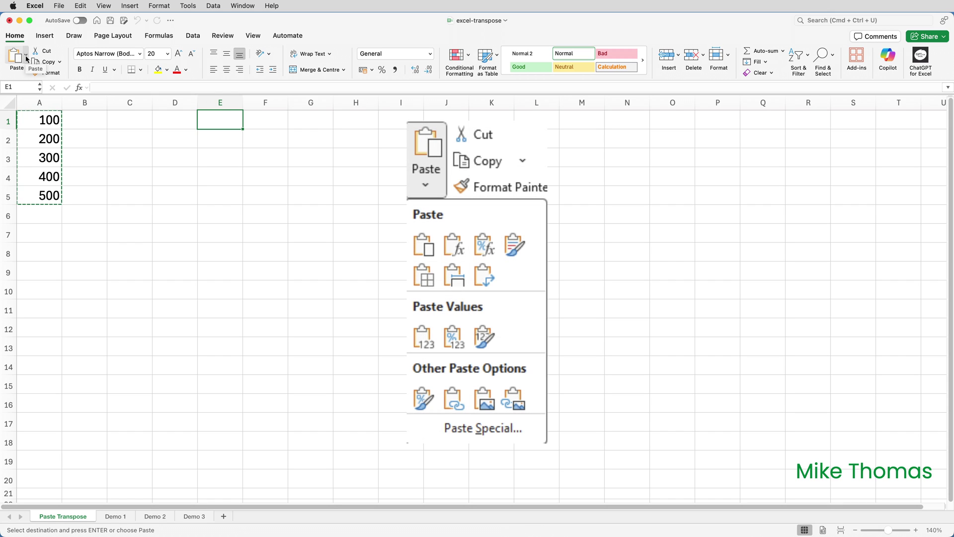
click(26, 58)
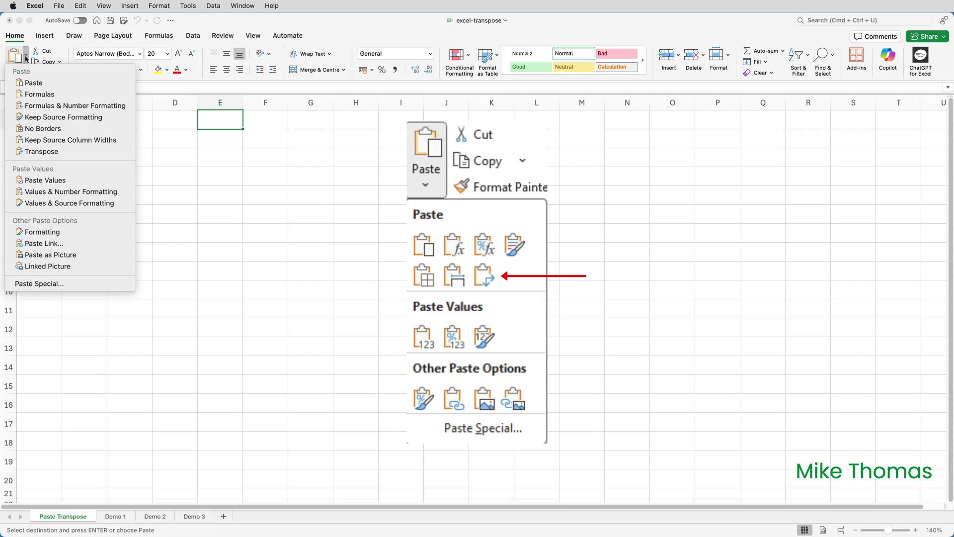
click(53, 151)
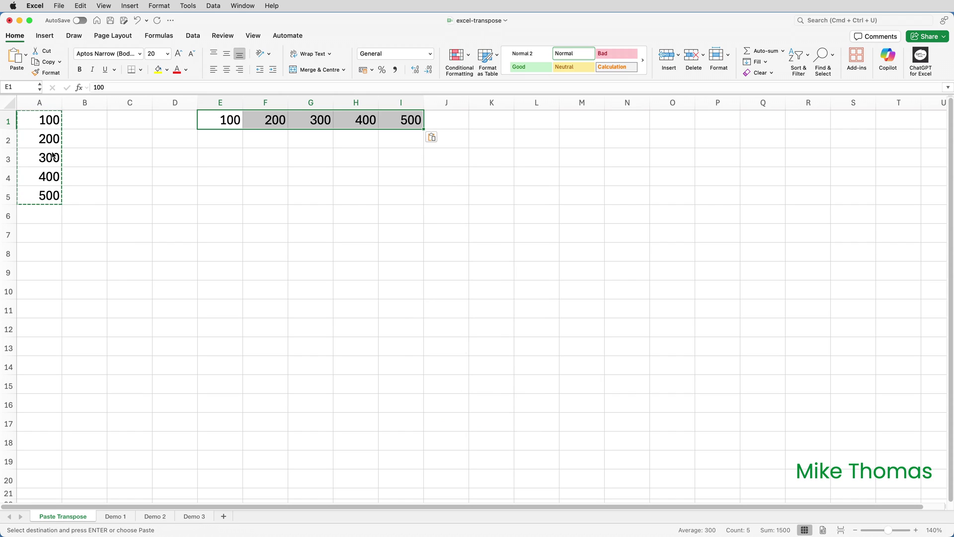
click(115, 517)
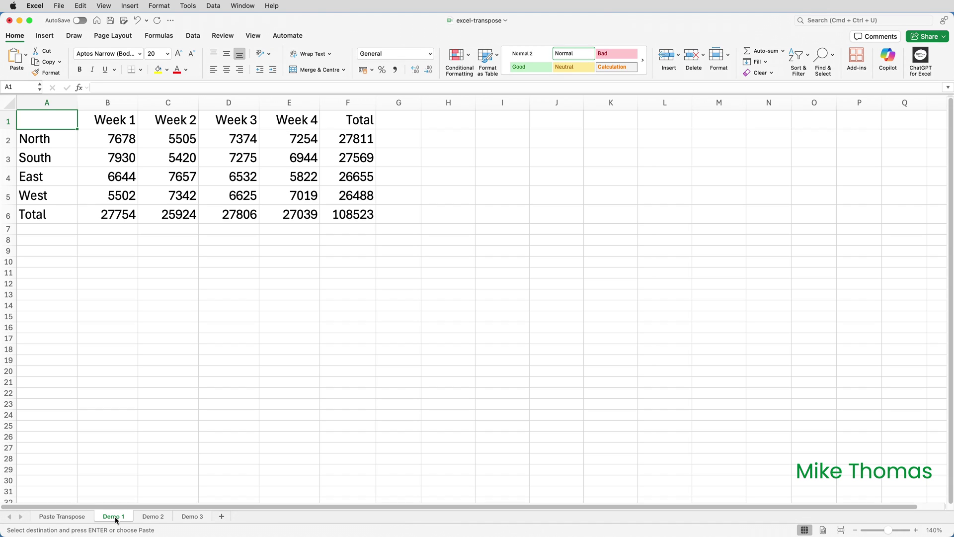
- Enter =TRANSPOSE(A2:A5) in H1 so the region names spill across row 1
click(452, 121)
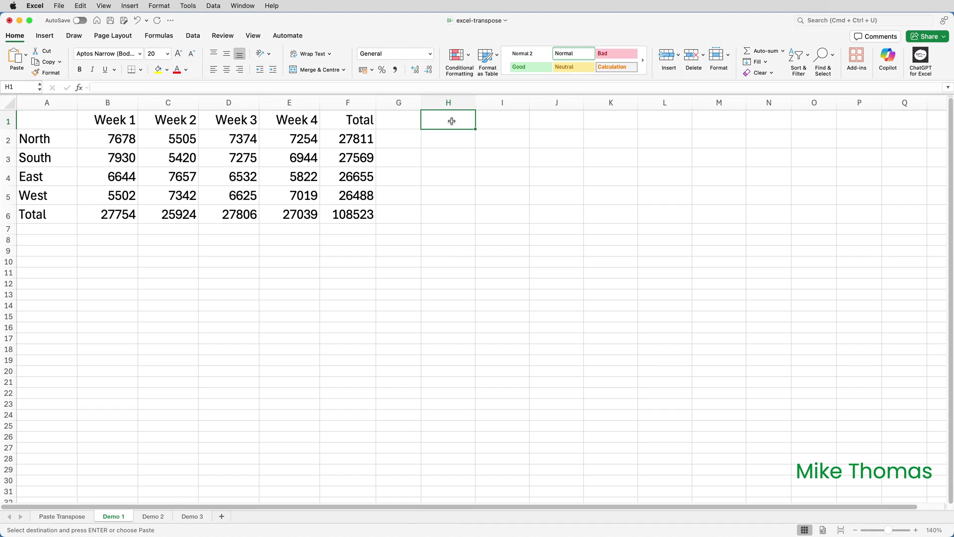
text(=TRA)
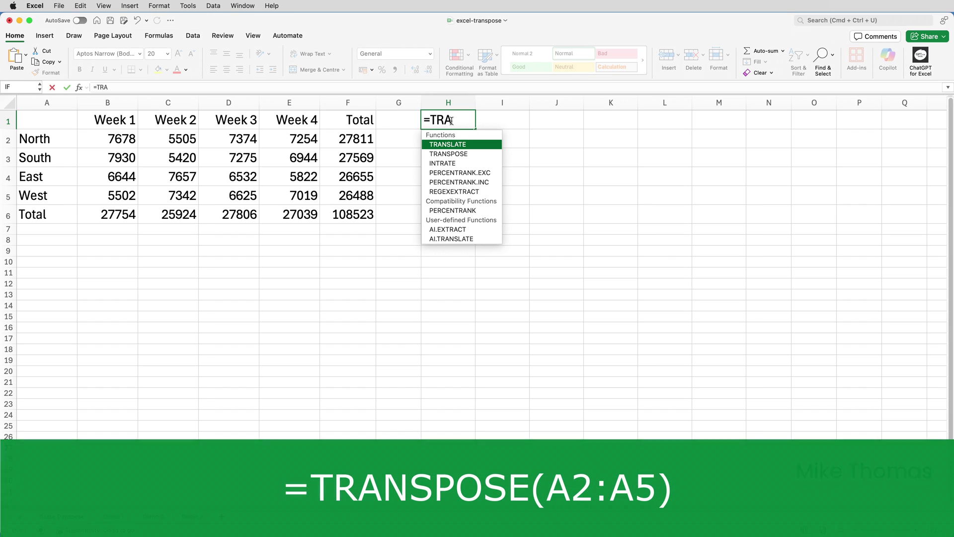
key(Down)
key(Tab)
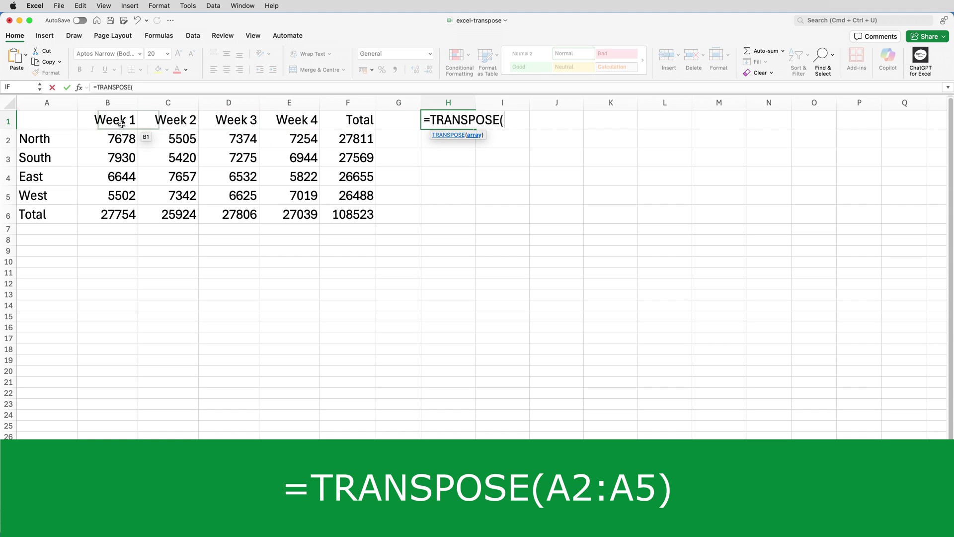
drag(61, 137, 61, 197)
text())
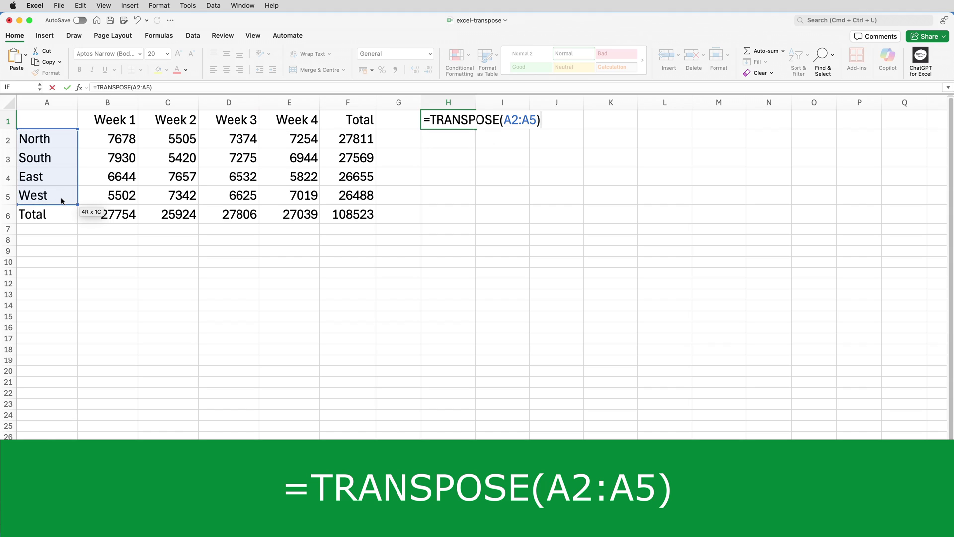
key(Return)
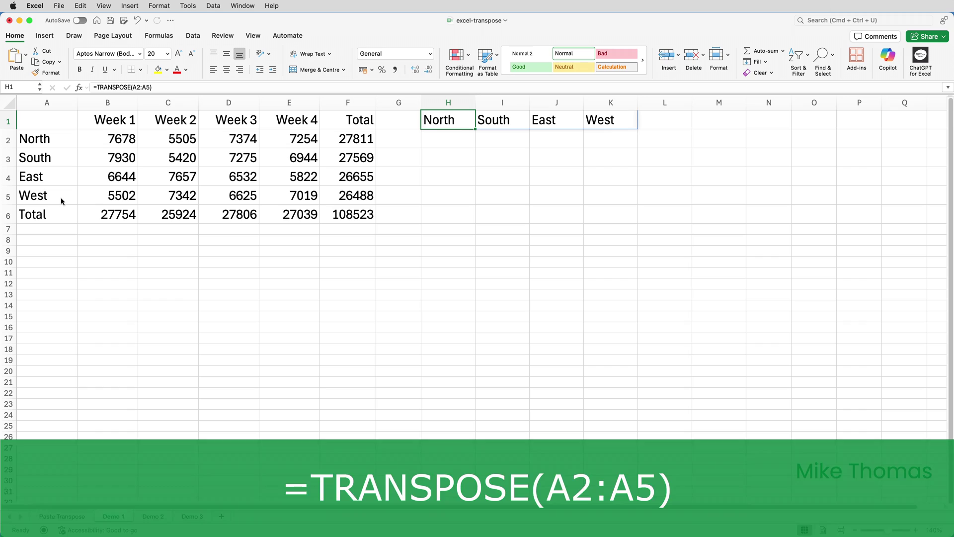
- Enter =TRANSPOSE(F2:F5) in H2 so the region totals spill across row 2
click(435, 142)
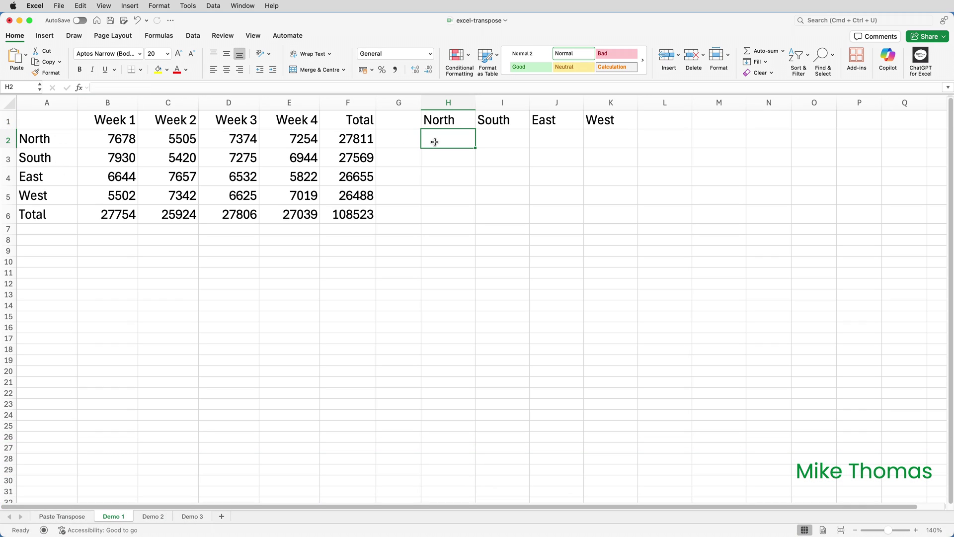
text(=TR)
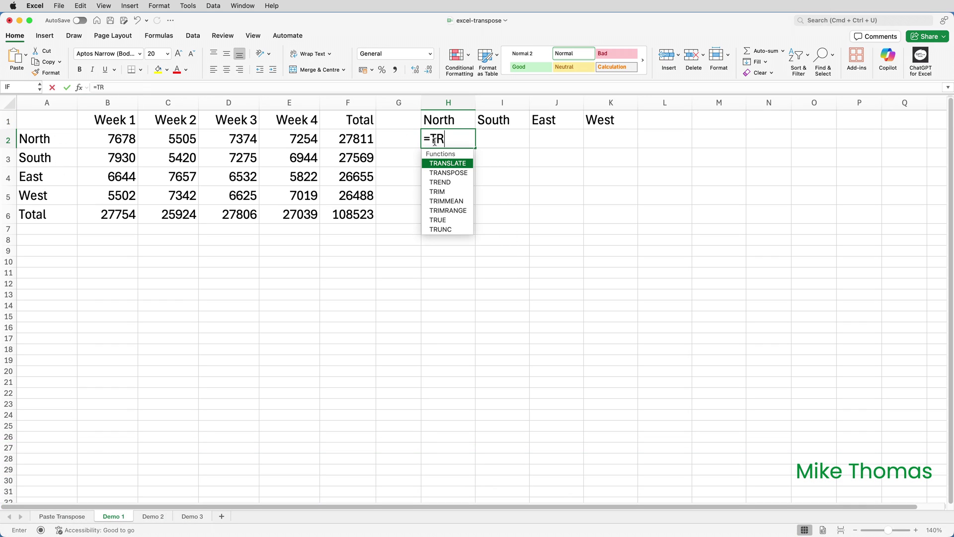
key(Tab)
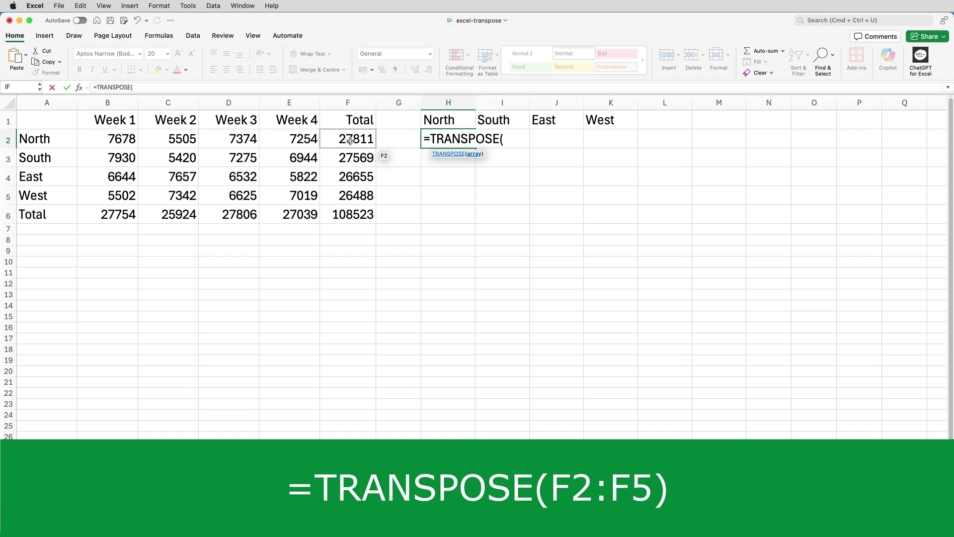
drag(351, 141, 351, 194)
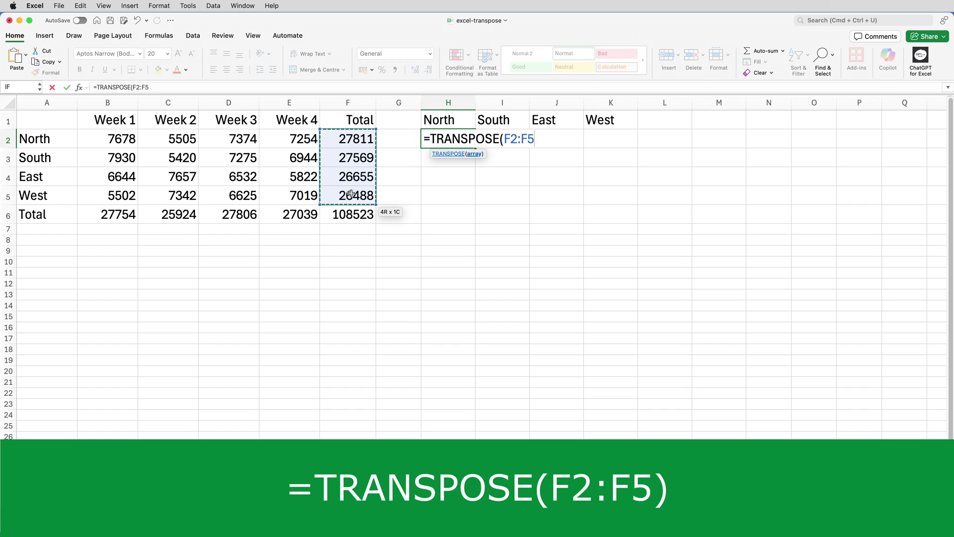
text())
key(Return)
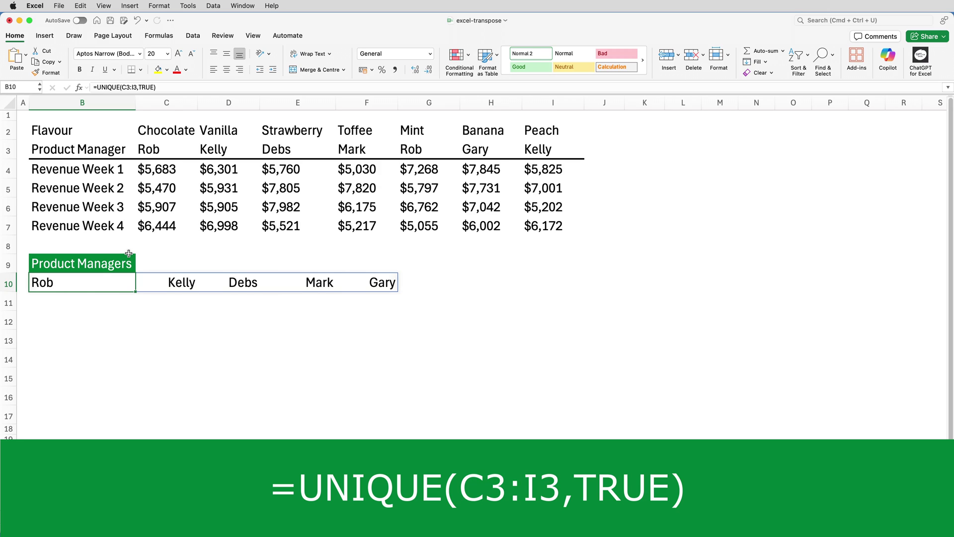
- Edit B10 to =TRANSPOSE(UNIQUE(C3:I3,TRUE)) so the five managers list down B10:B14
double_click(125, 282)
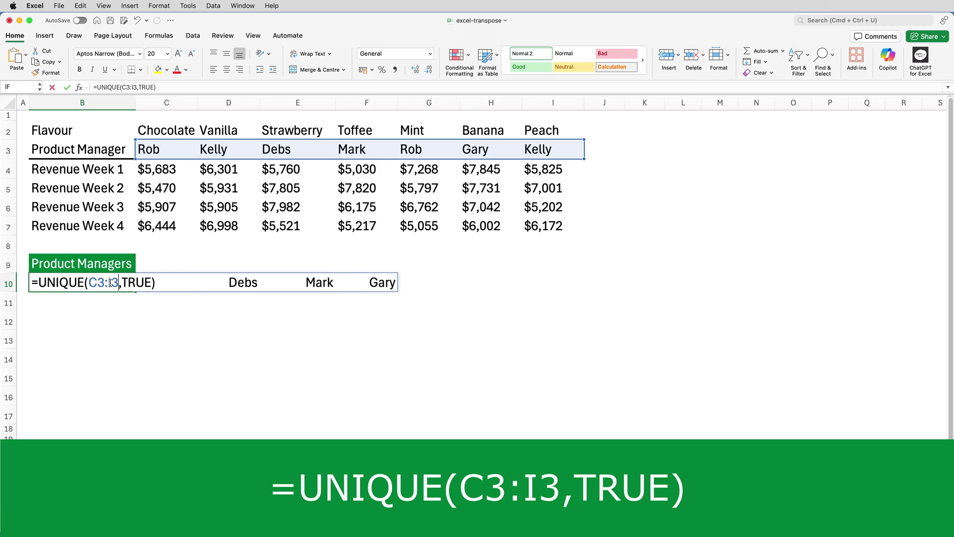
click(39, 282)
text(TRANSPO)
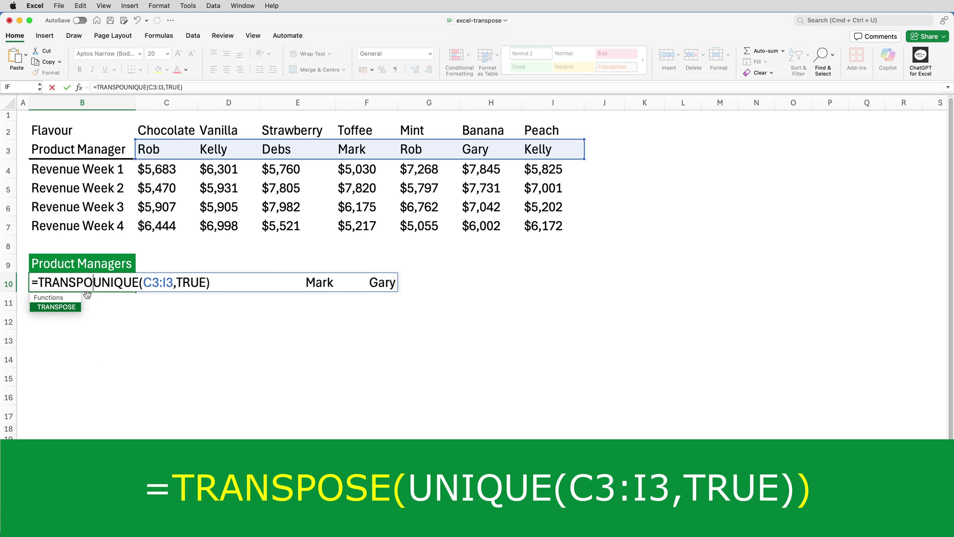
key(Tab)
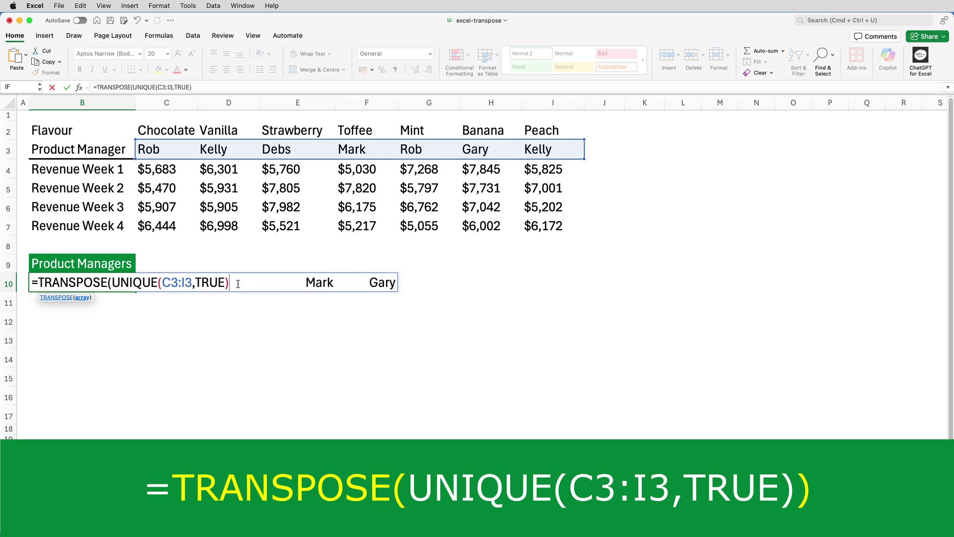
text())
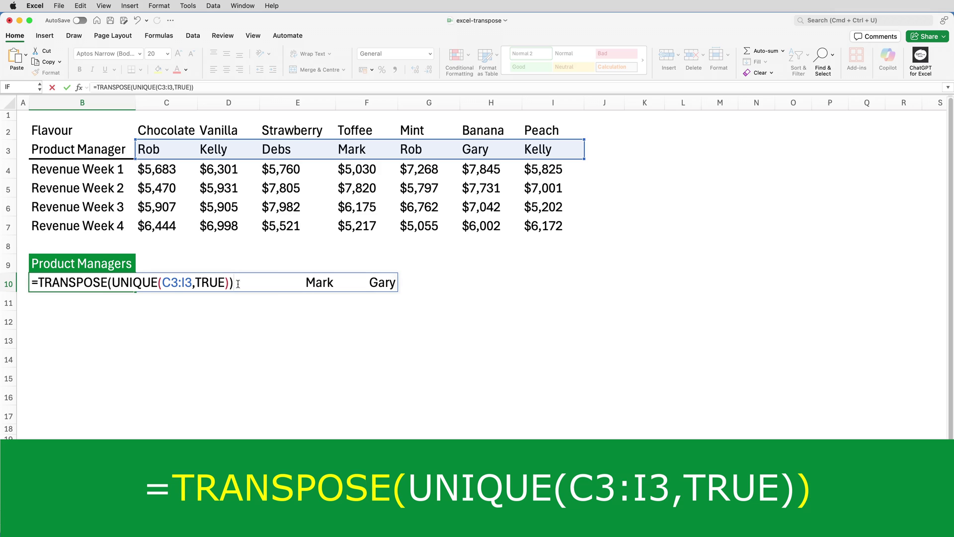
key(Return)
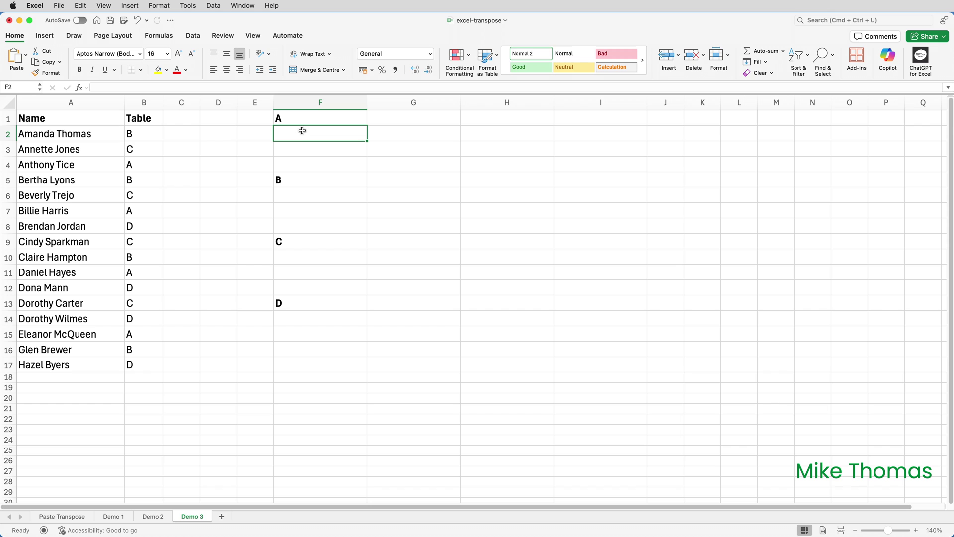
- Type =FILTER(A2:A17,B2:B17= in F2, referencing the names and table letters
text(=FILT)
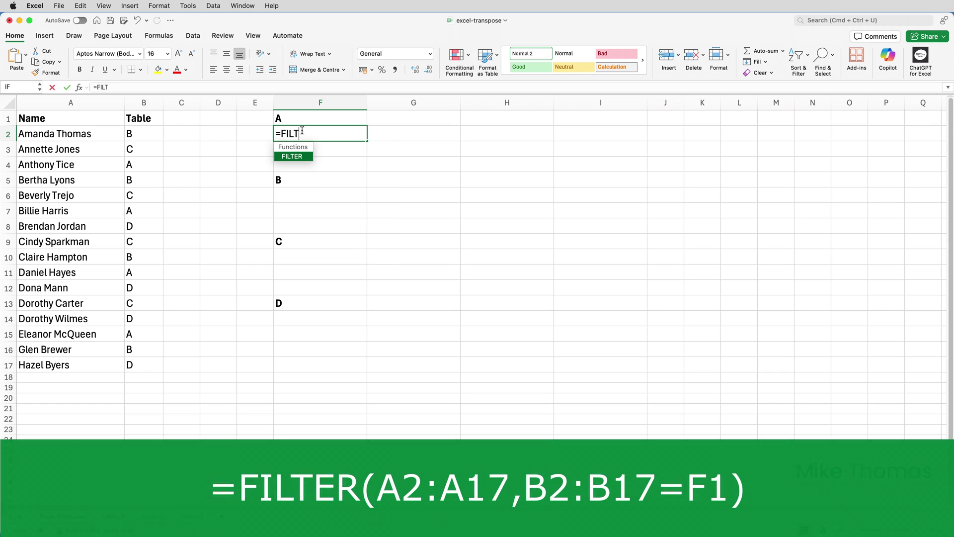
text(ER()
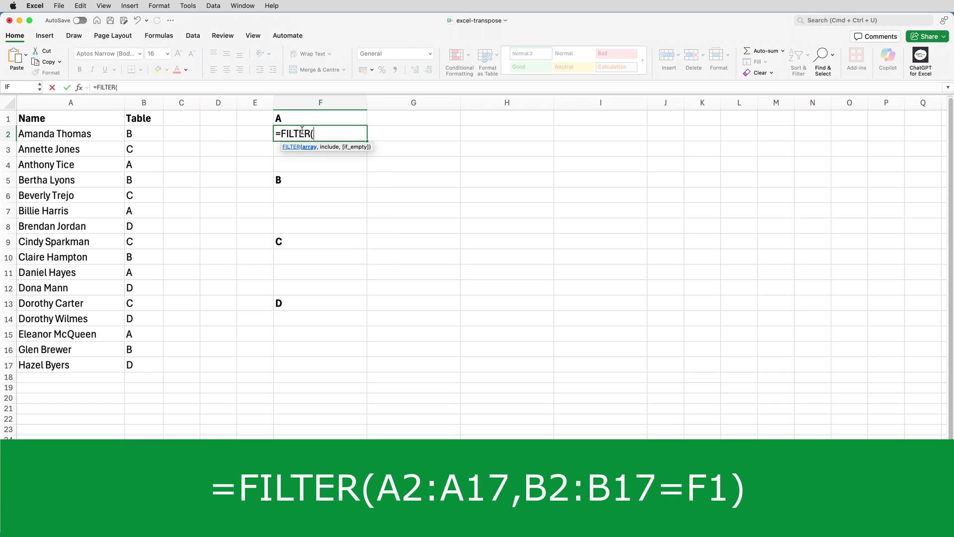
drag(92, 135, 84, 367)
text(,)
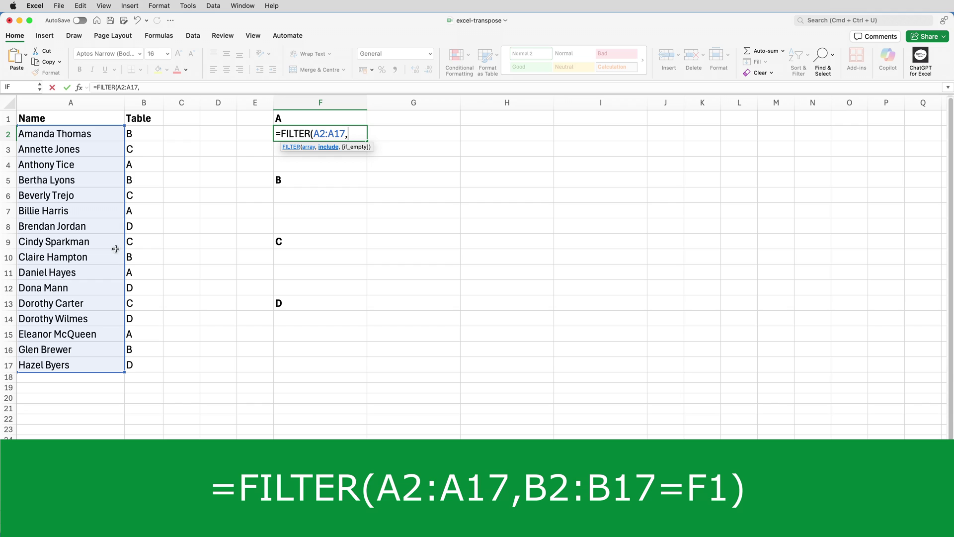
drag(145, 131, 146, 364)
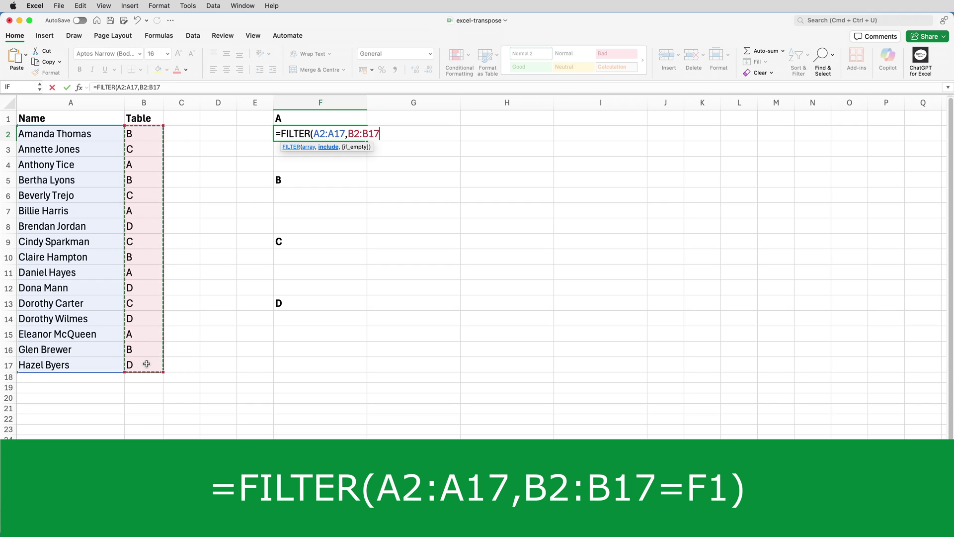
text(=)
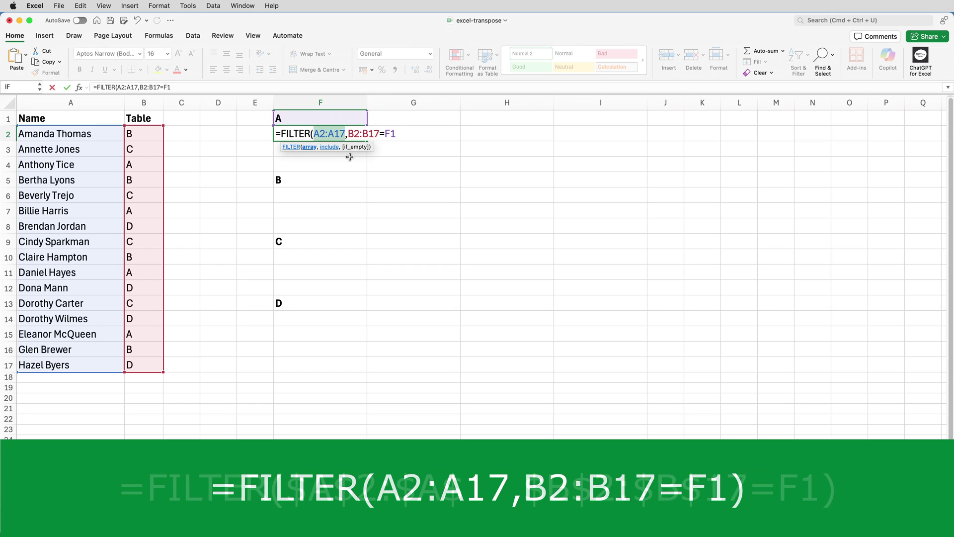
- Make A2:A17 and B2:B17 absolute and commit =FILTER($A$2:$A$17,$B$2:$B$17=F1)
key(F4)
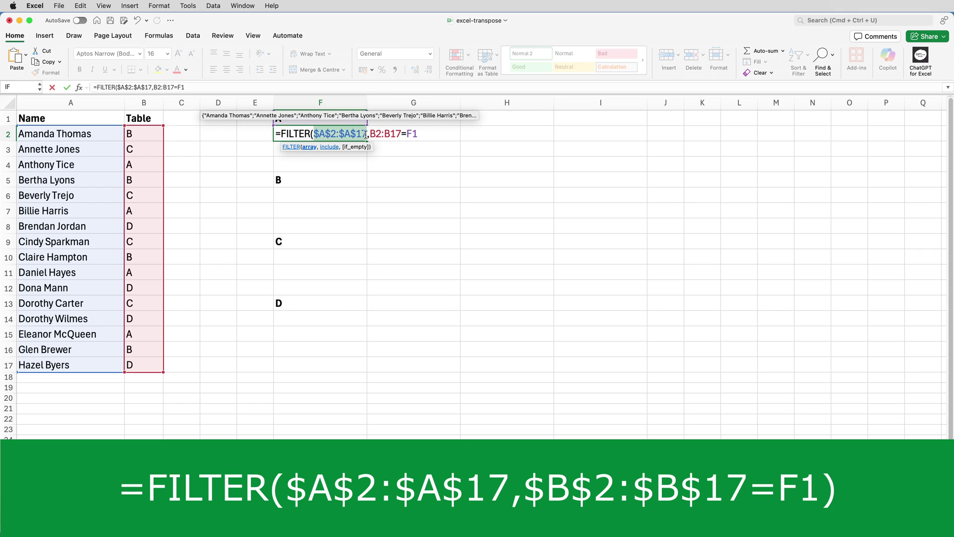
drag(370, 133, 401, 134)
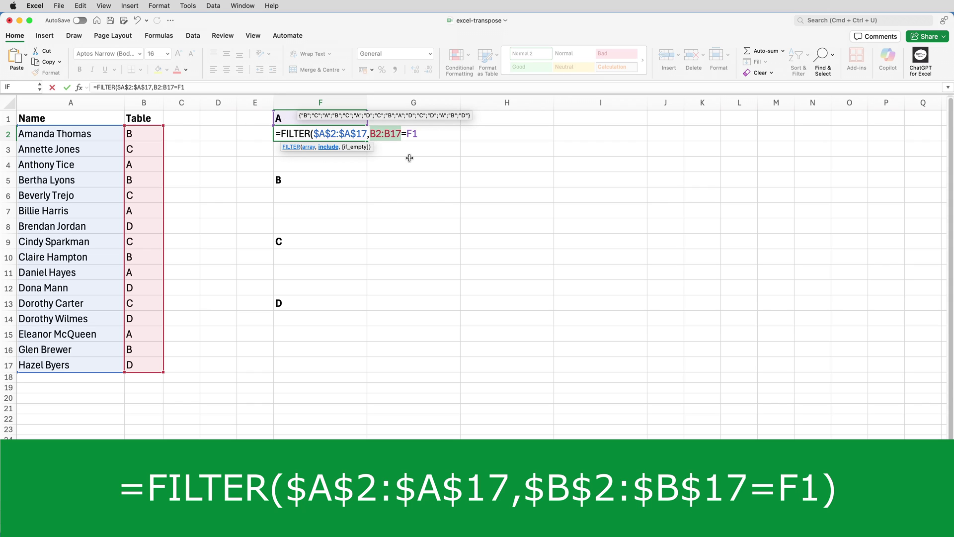
key(F4)
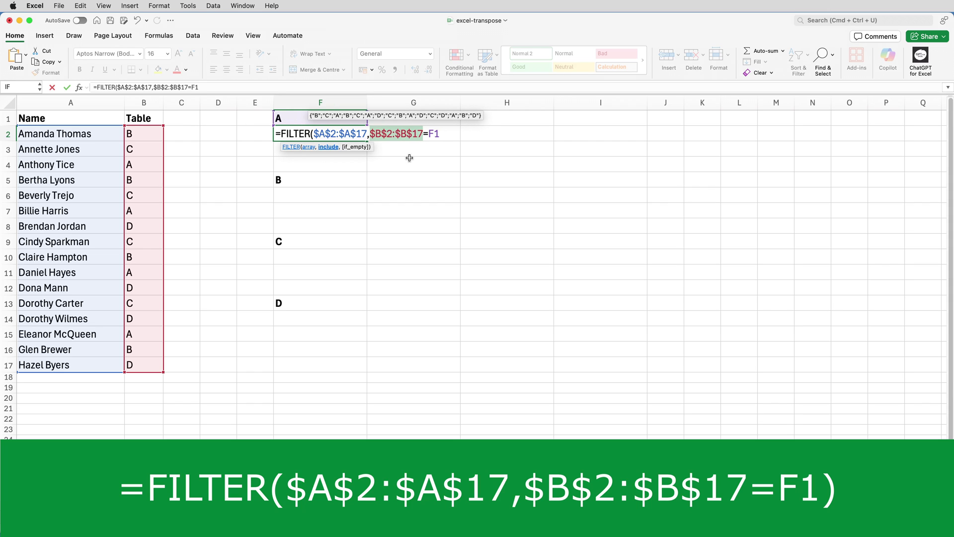
key(Return)
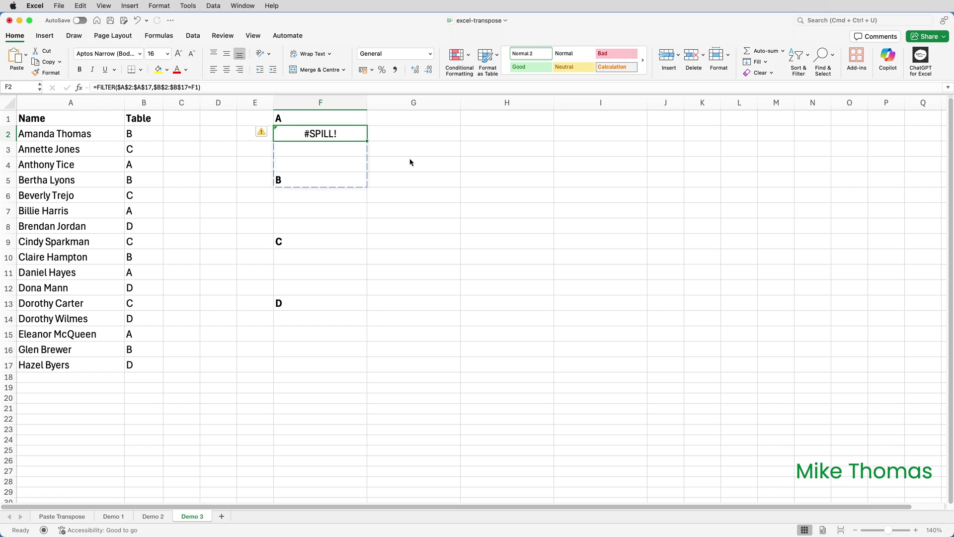
- Change F2 to =TRANSPOSE(FILTER($A$2:$A$17,$B$2:$B$17=F1)), listing table A's names across F2:I2
double_click(348, 137)
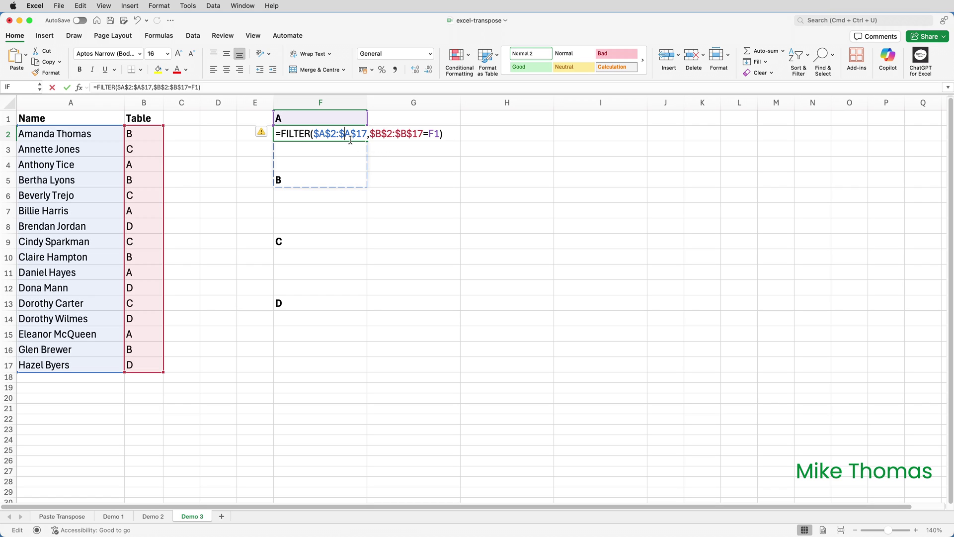
click(282, 133)
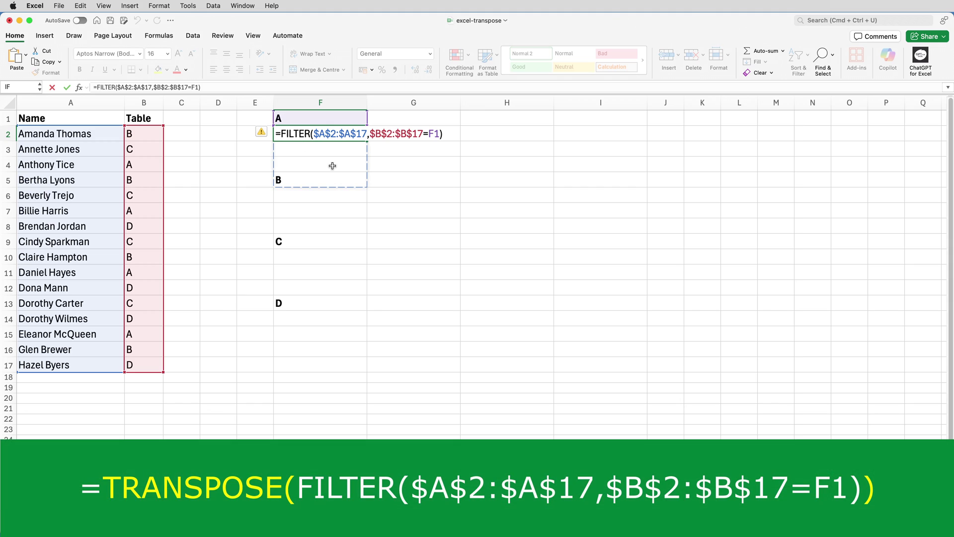
text(TRA)
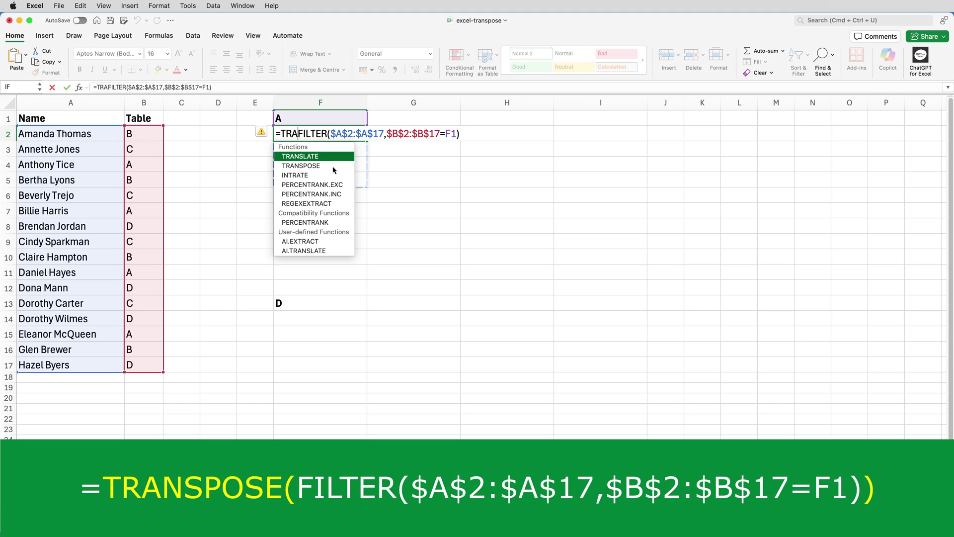
double_click(328, 166)
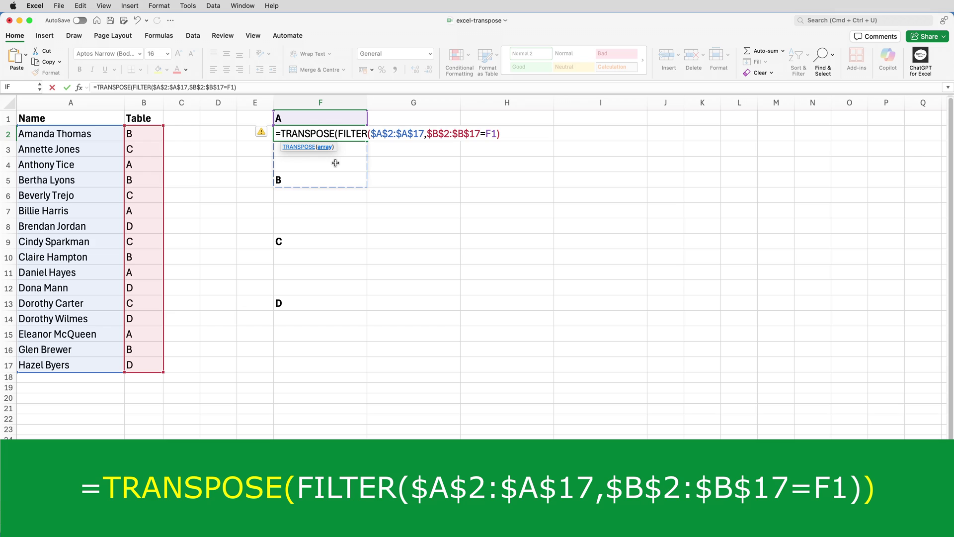
click(505, 133)
text())
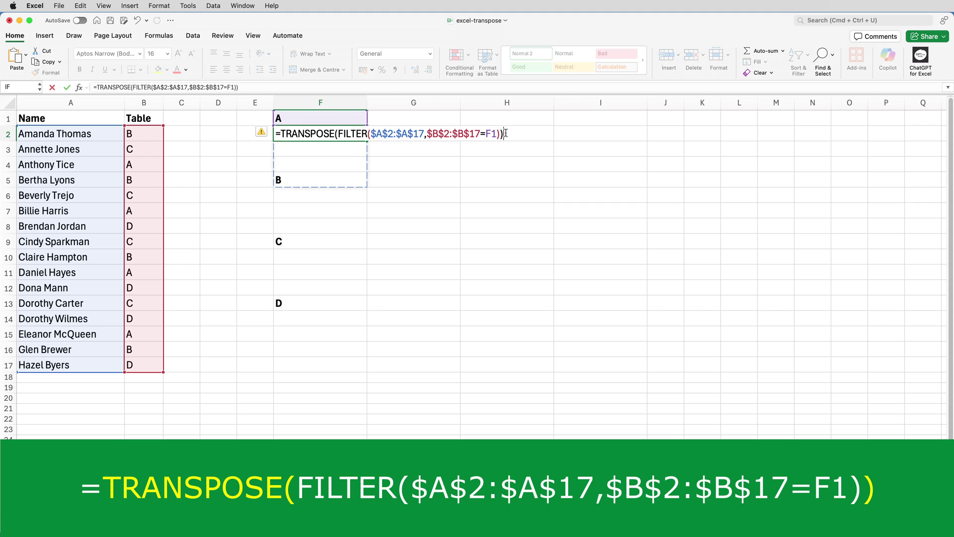
key(Return)
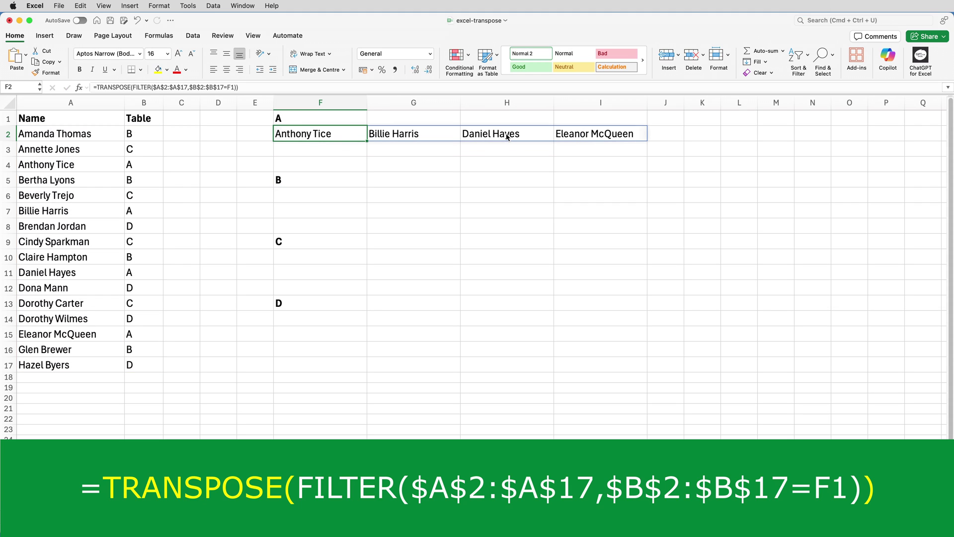
- Copy F2's formula into F6, F10 and F14 to list tables B, C and D
key(super+c)
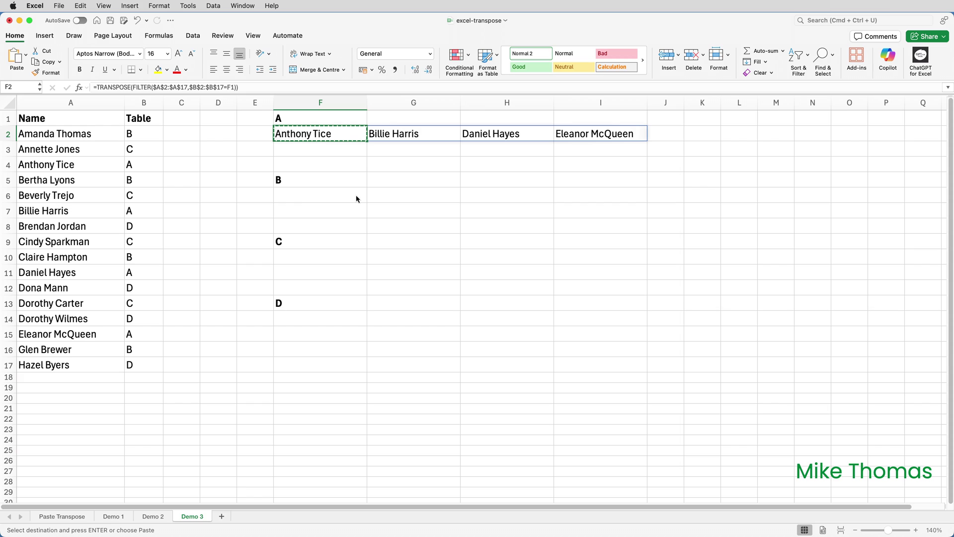
click(324, 199)
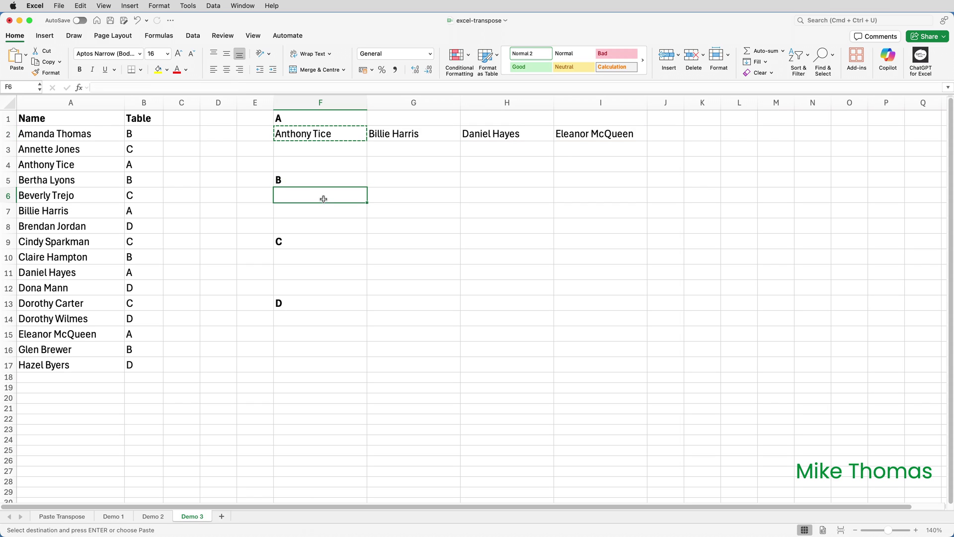
key(super+v)
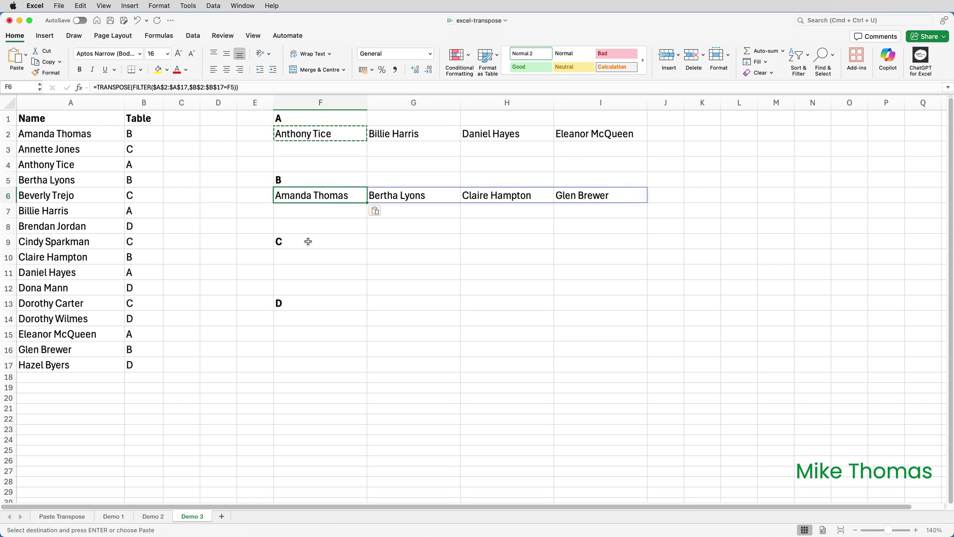
click(309, 259)
key(super+v)
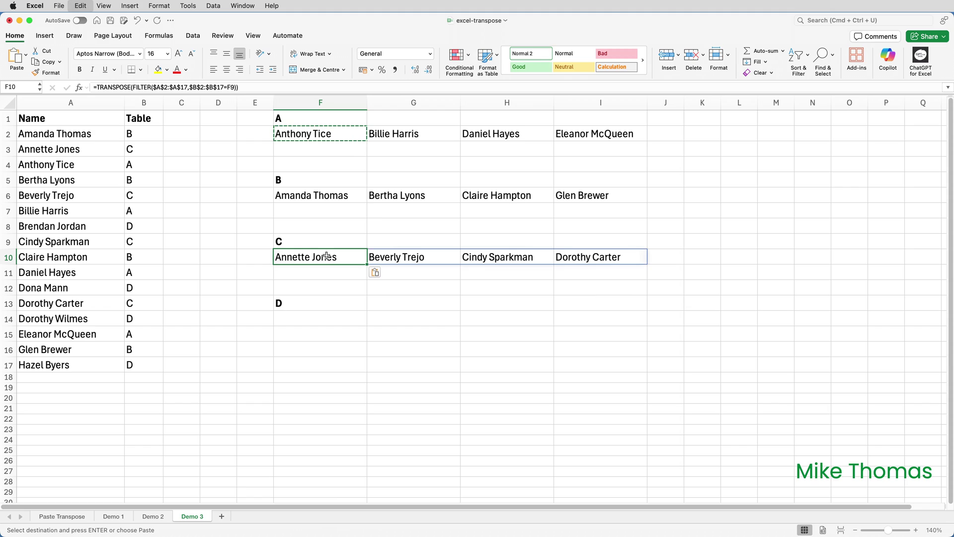
click(295, 319)
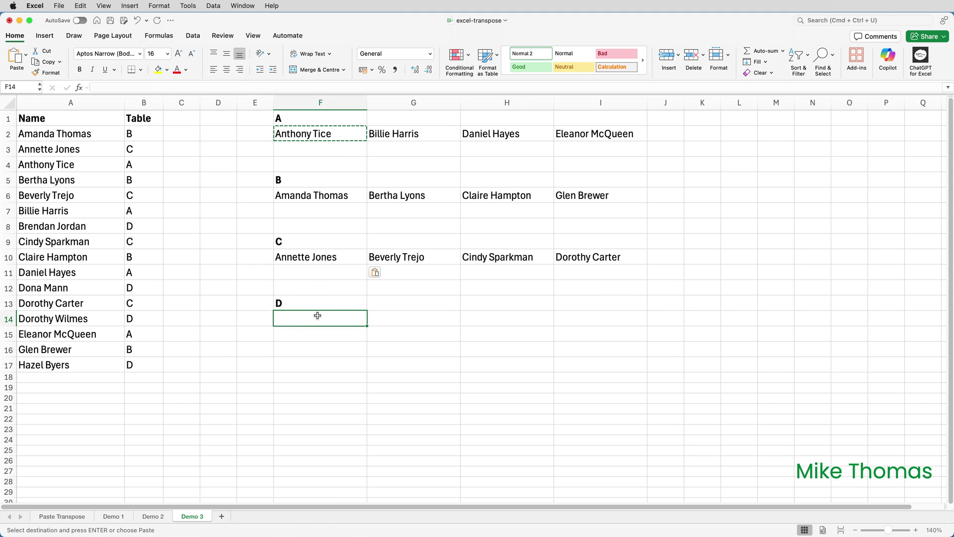
key(super+v)
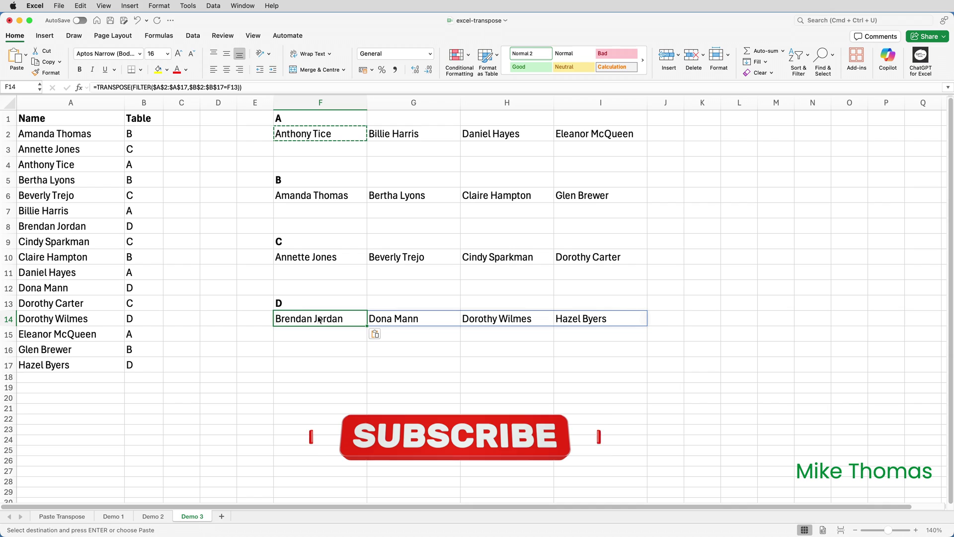